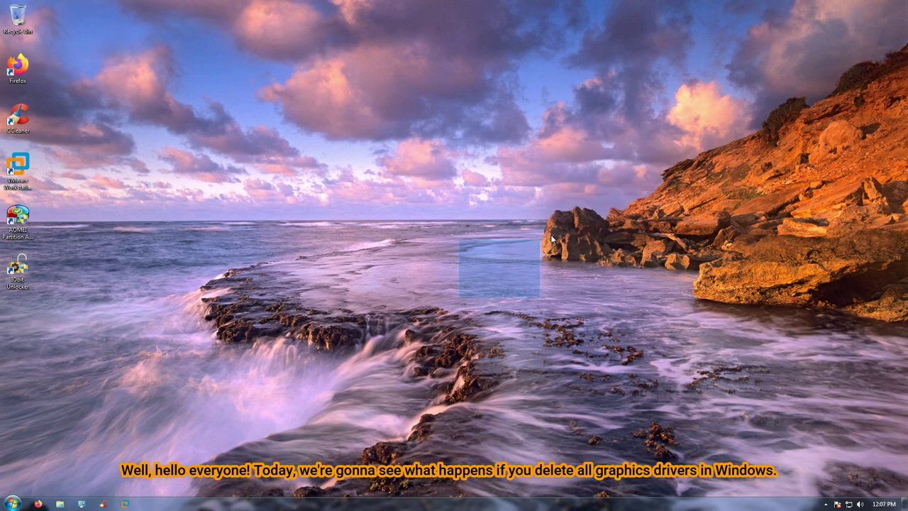
# - Open Device Manager, check which graphics device is listed under Display adapters, and close it
pyautogui.press('super')
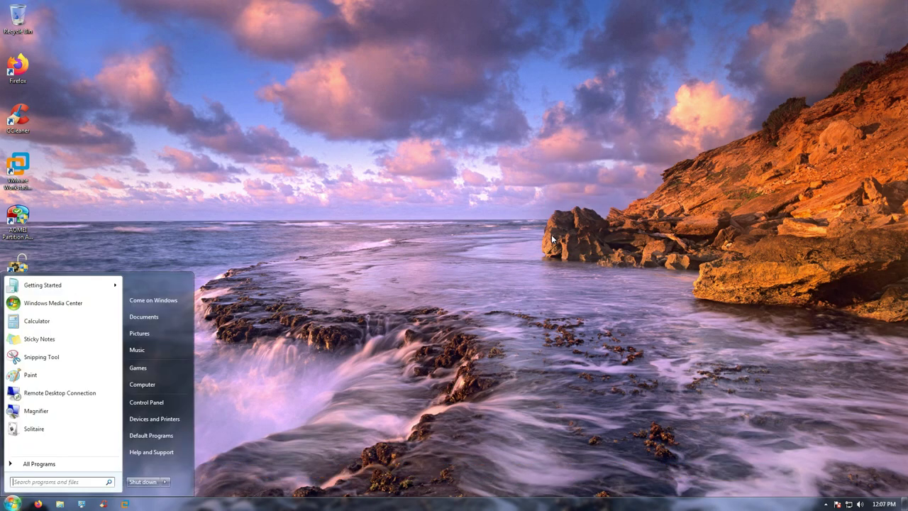
pyautogui.write('device manager')
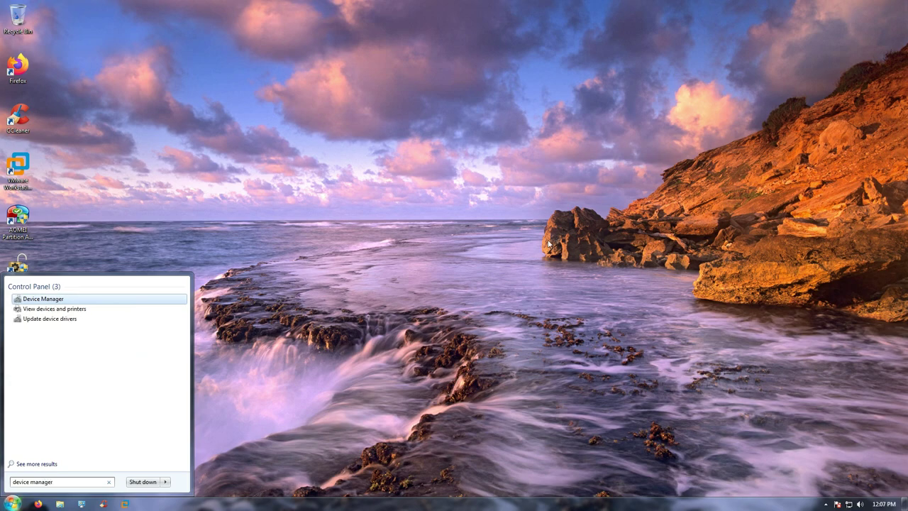
pyautogui.click(62, 299)
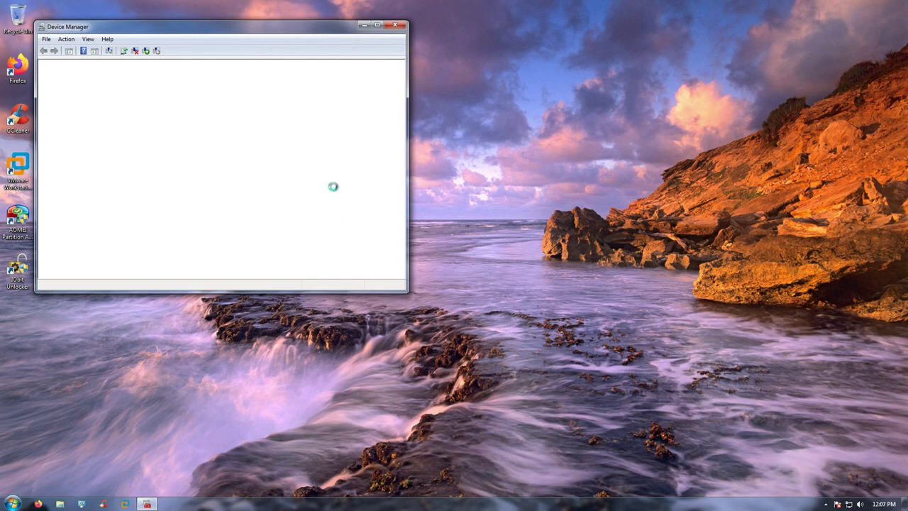
pyautogui.moveTo(181, 35); pyautogui.dragTo(420, 168)
pyautogui.click(295, 229)
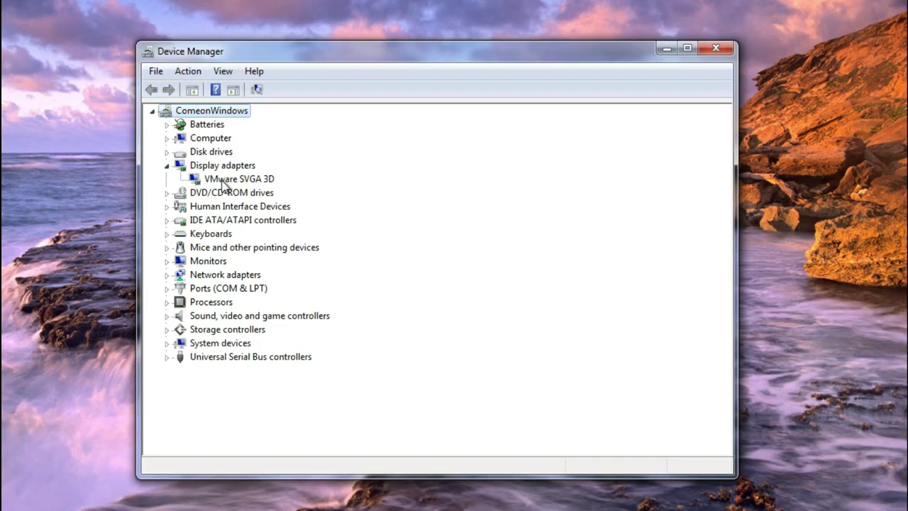
pyautogui.click(323, 237)
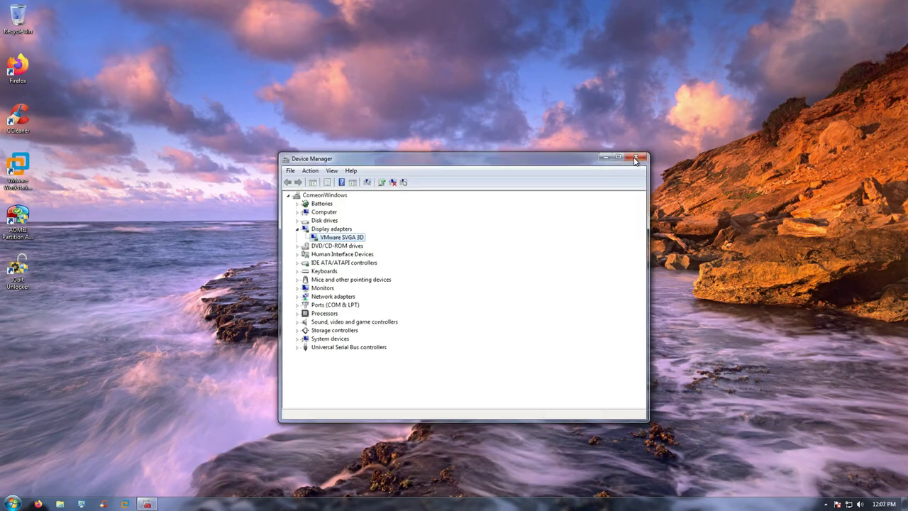
pyautogui.click(715, 47)
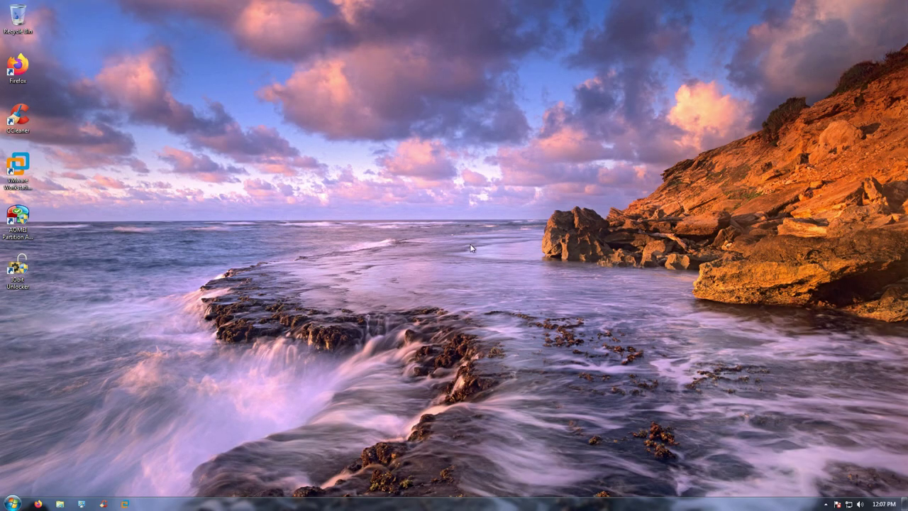
# - Uninstall VMware Tools from the installed programs and restart the computer
pyautogui.click(88, 504)
pyautogui.click(358, 313)
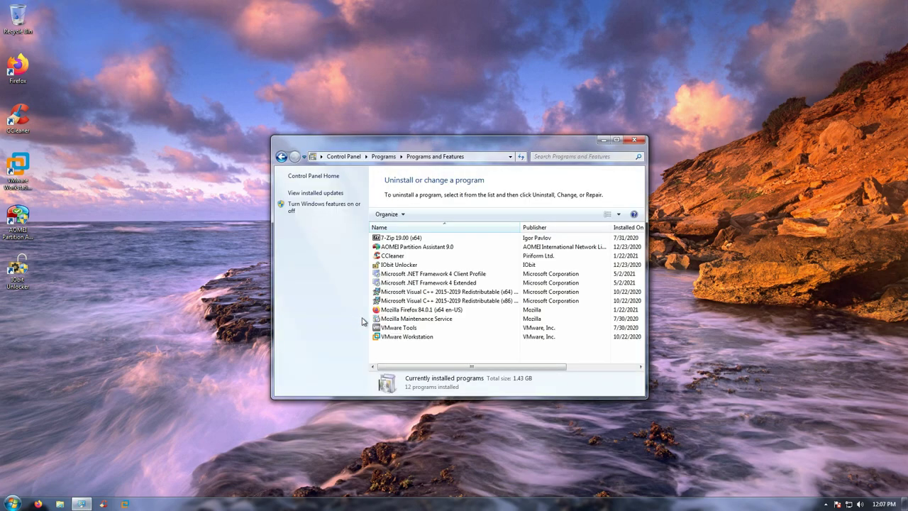
pyautogui.click(400, 328)
pyautogui.click(426, 214)
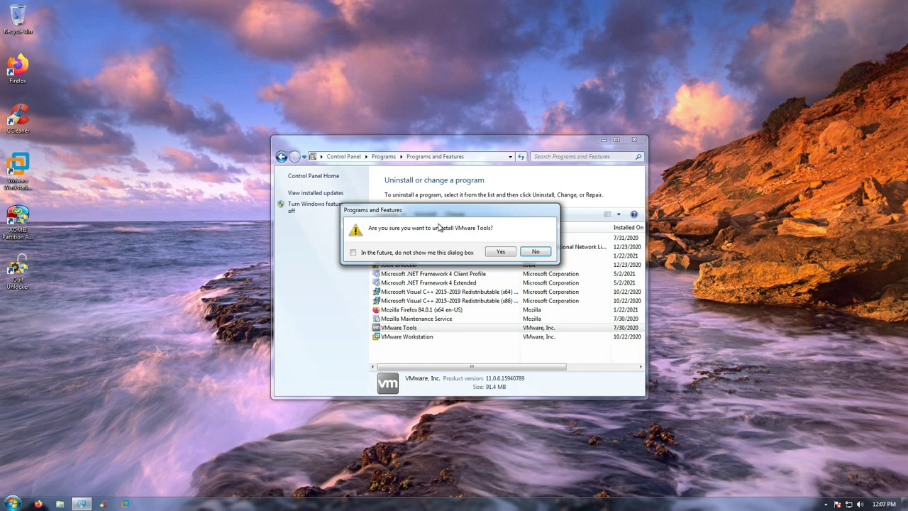
pyautogui.click(505, 252)
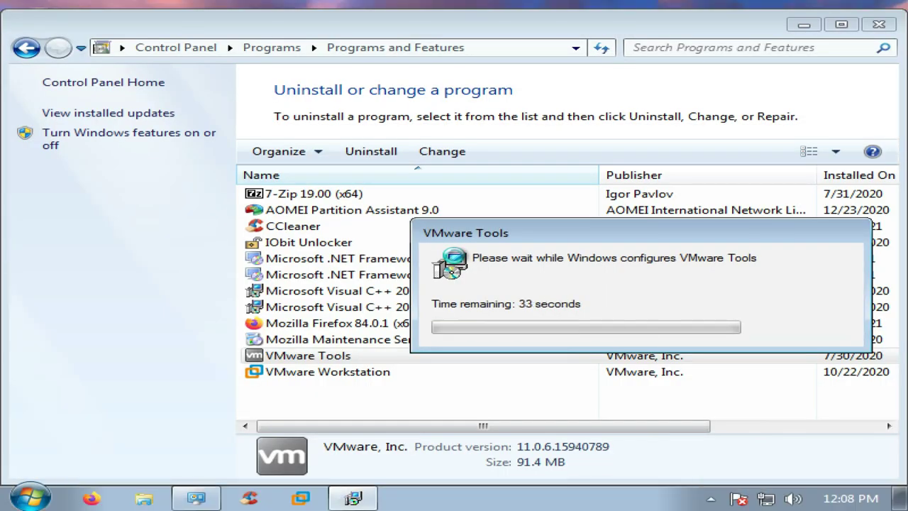
pyautogui.click(444, 289)
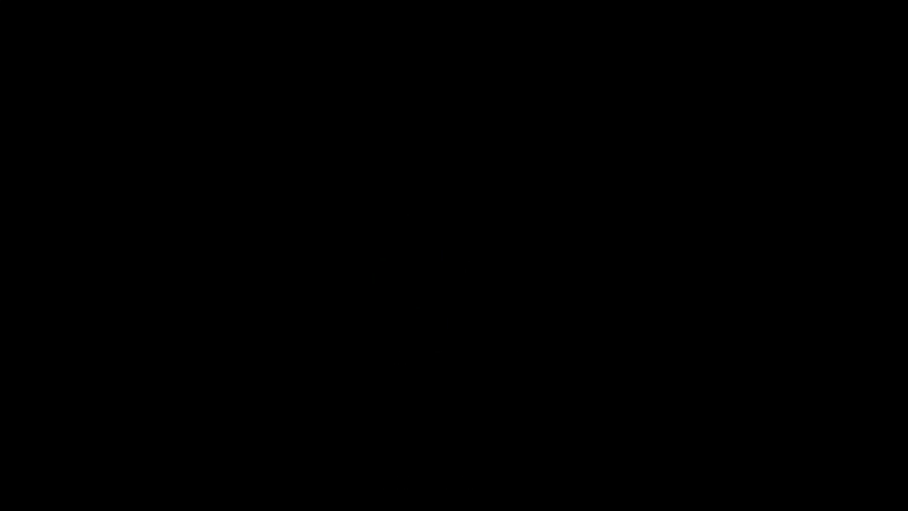
# - Sign in to Windows with the account password
pyautogui.write('•')
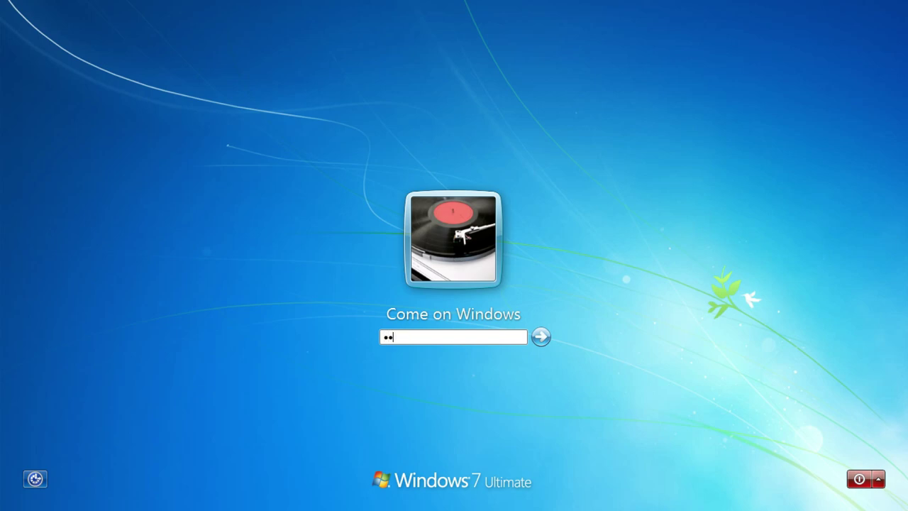
pyautogui.press('Return')
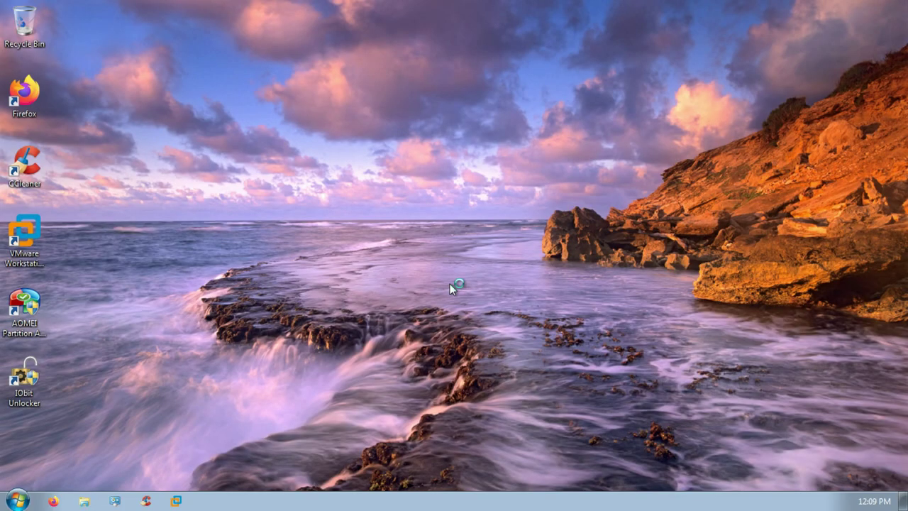
pyautogui.moveTo(695, 356); pyautogui.dragTo(472, 245)
pyautogui.moveTo(422, 213); pyautogui.dragTo(564, 240)
pyautogui.moveTo(399, 203); pyautogui.dragTo(508, 281)
# - Examine the available screen resolutions up to 1600 × 1200, then leave the display settings without applying a change
pyautogui.rightClick(390, 242)
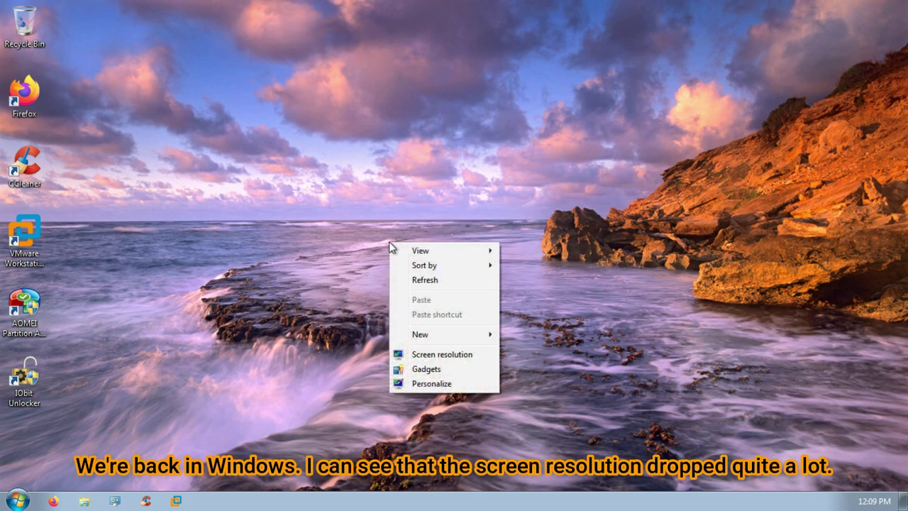
pyautogui.click(428, 355)
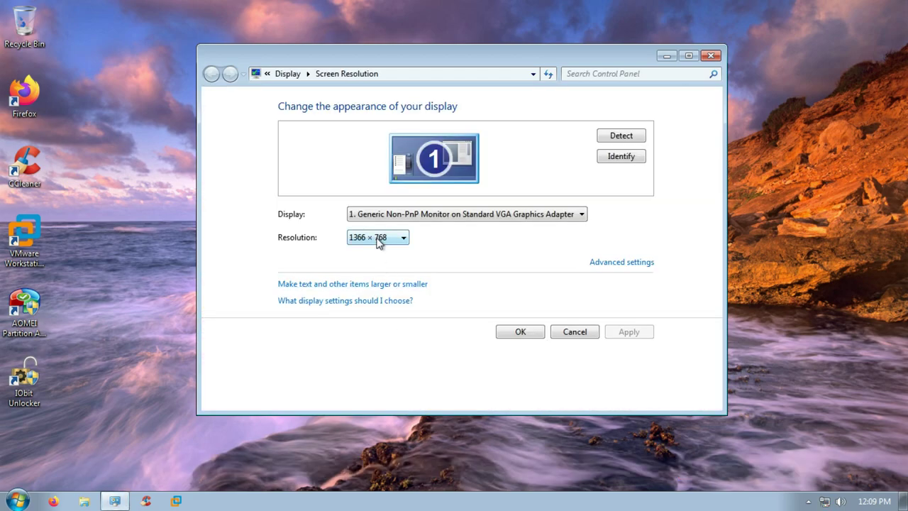
pyautogui.click(378, 239)
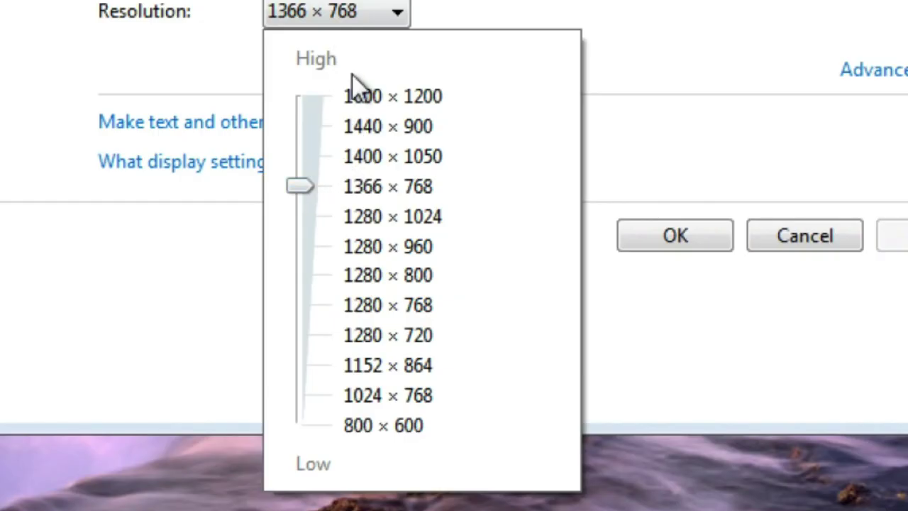
pyautogui.moveTo(303, 189); pyautogui.dragTo(328, 113)
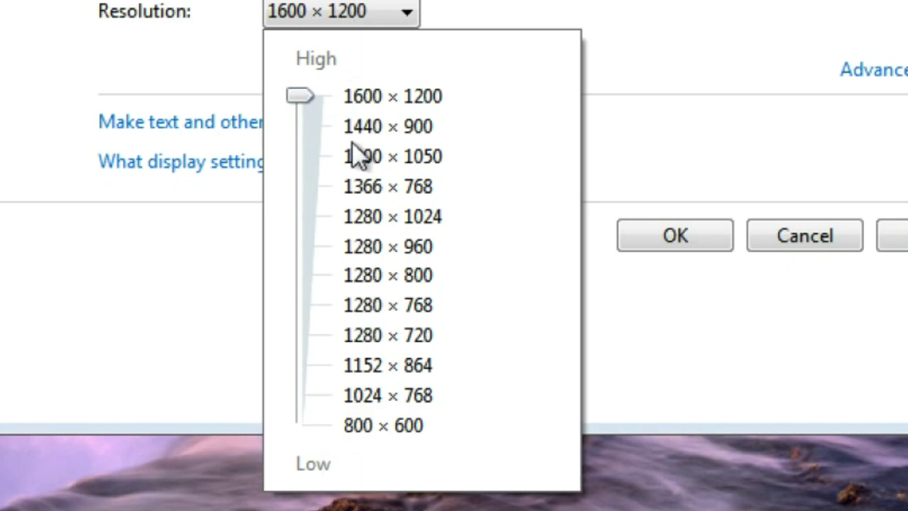
pyautogui.click(700, 341)
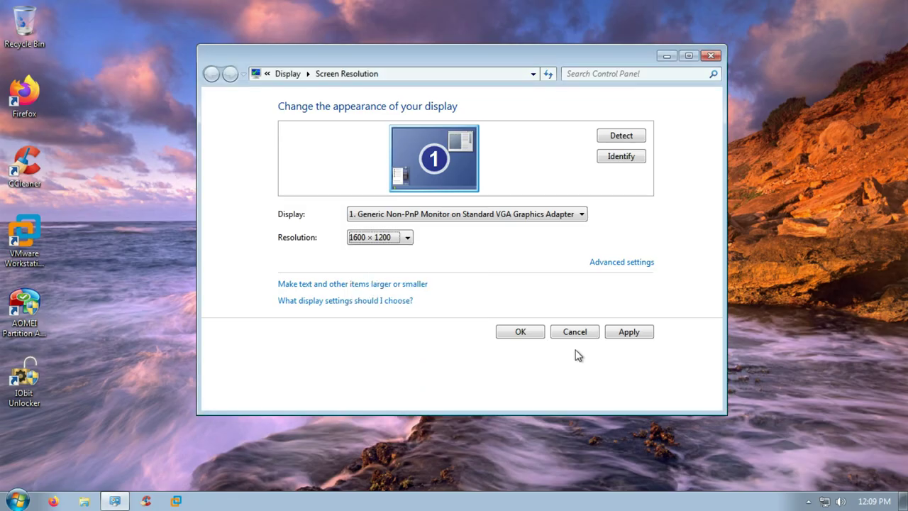
pyautogui.click(809, 241)
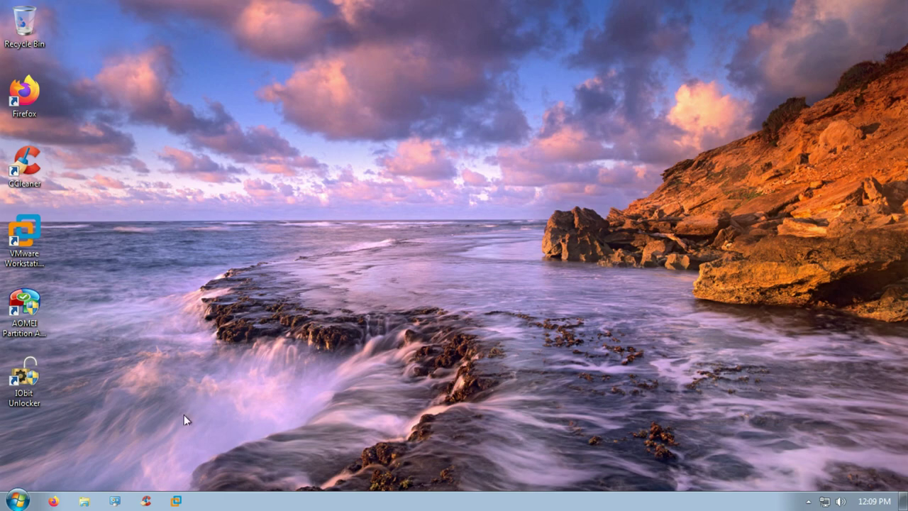
# - Open Device Manager and expand Display adapters to see the remaining graphics device
pyautogui.click(3, 492)
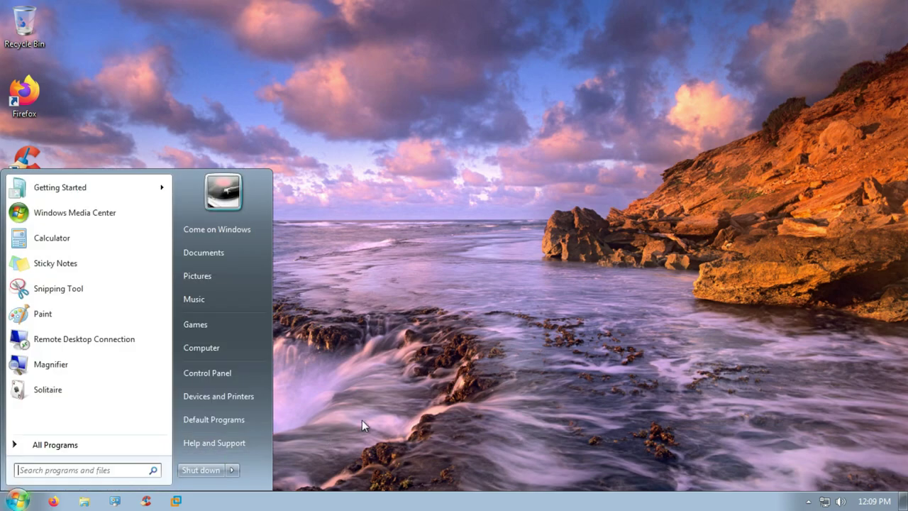
pyautogui.write('device')
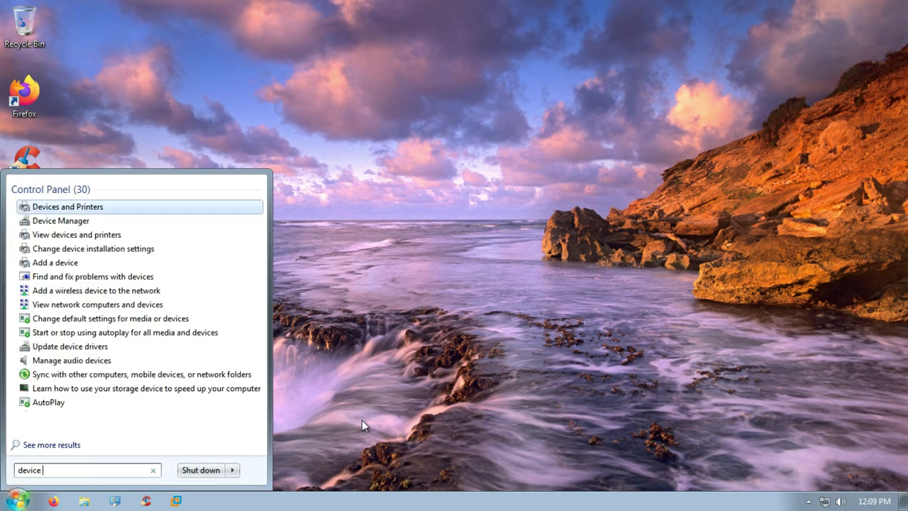
pyautogui.click(83, 221)
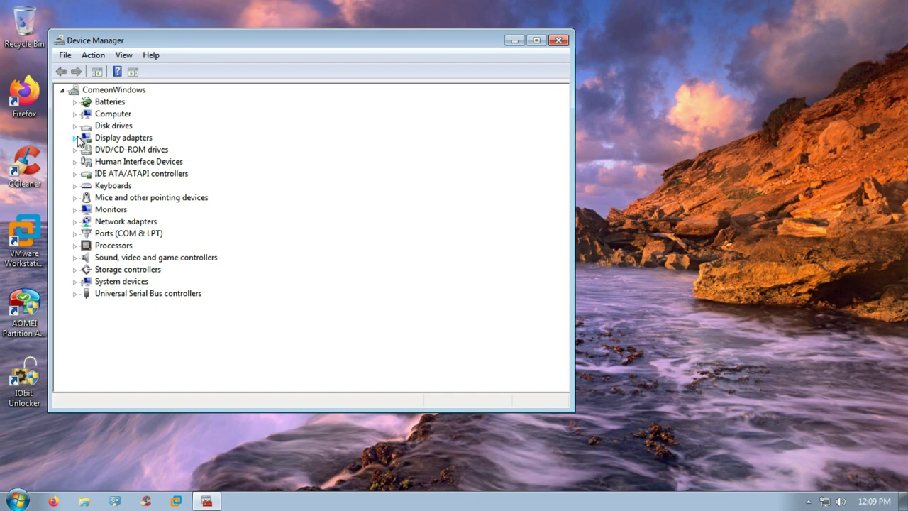
pyautogui.click(75, 137)
pyautogui.moveTo(167, 41); pyautogui.dragTo(281, 56)
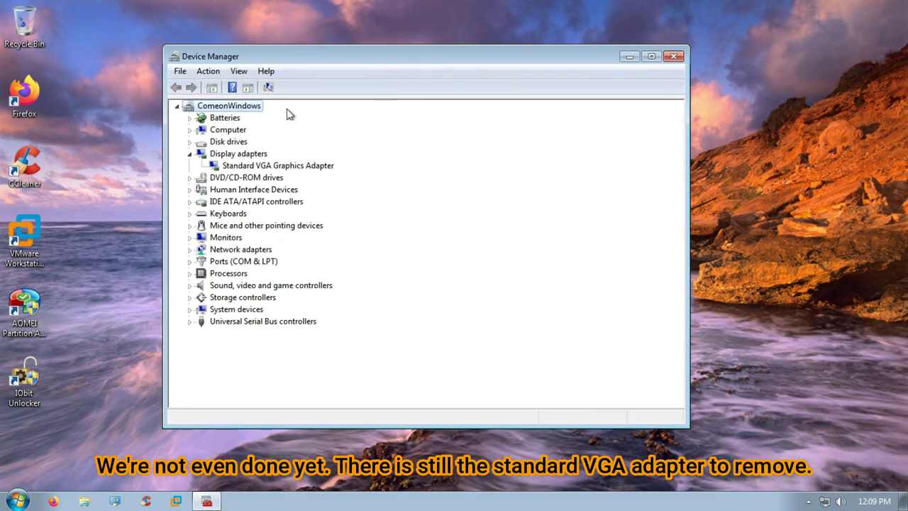
# - Look up the driver file path in the driver details of the Standard VGA Graphics Adapter
pyautogui.click(275, 166)
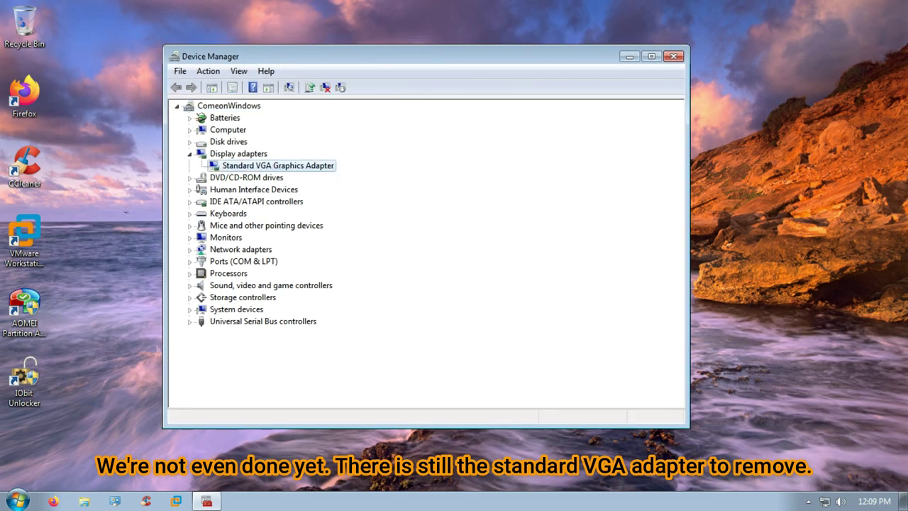
pyautogui.rightClick(274, 167)
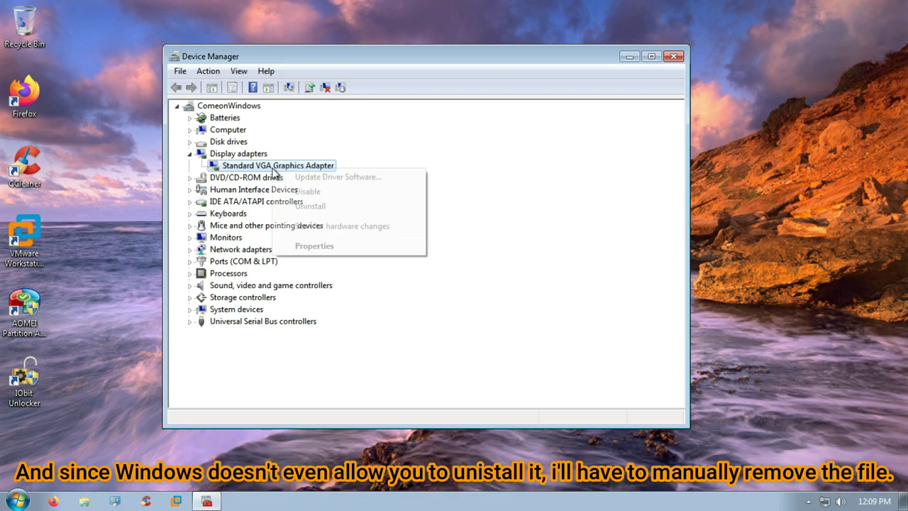
pyautogui.click(318, 246)
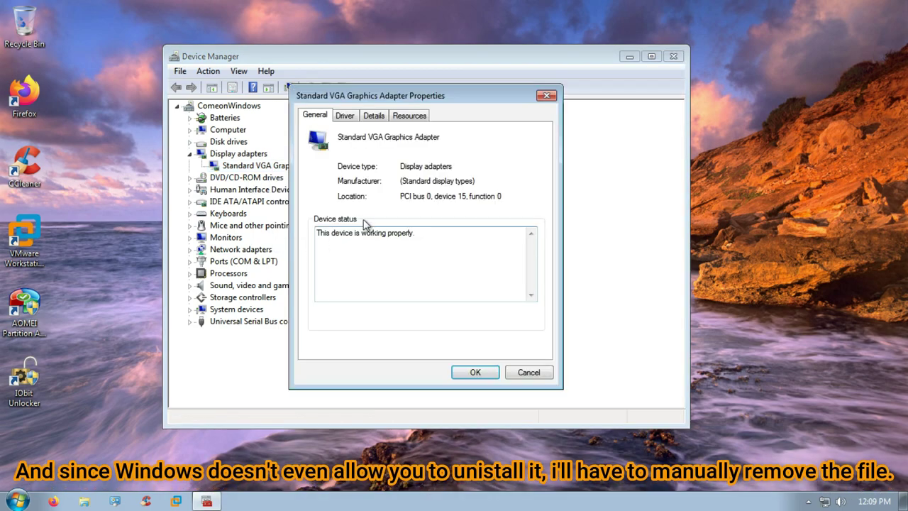
pyautogui.click(346, 116)
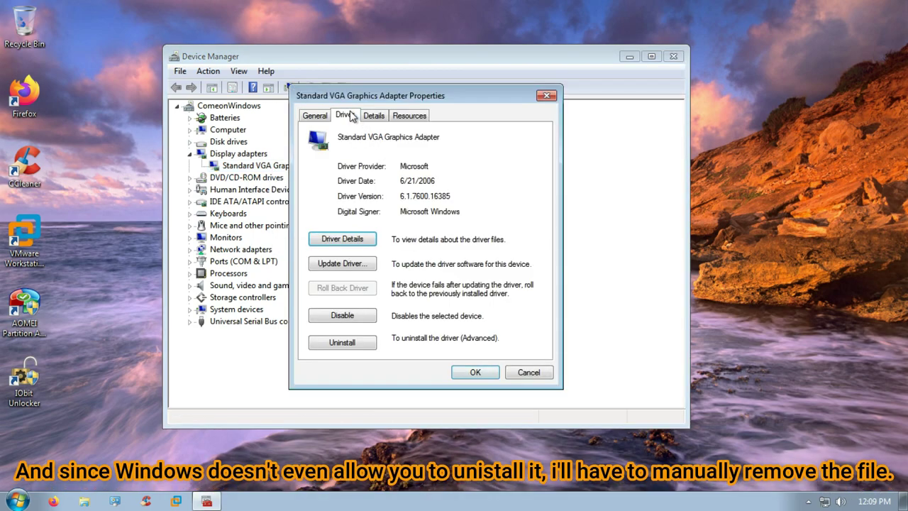
pyautogui.click(359, 238)
pyautogui.moveTo(360, 115); pyautogui.dragTo(383, 118)
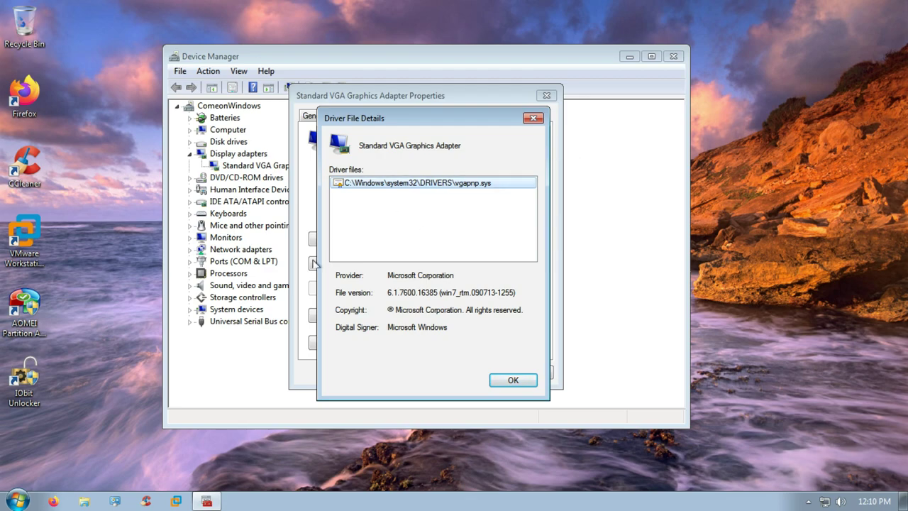
# - Open the folder C:\Windows\System32\drivers in a file explorer window
pyautogui.click(84, 502)
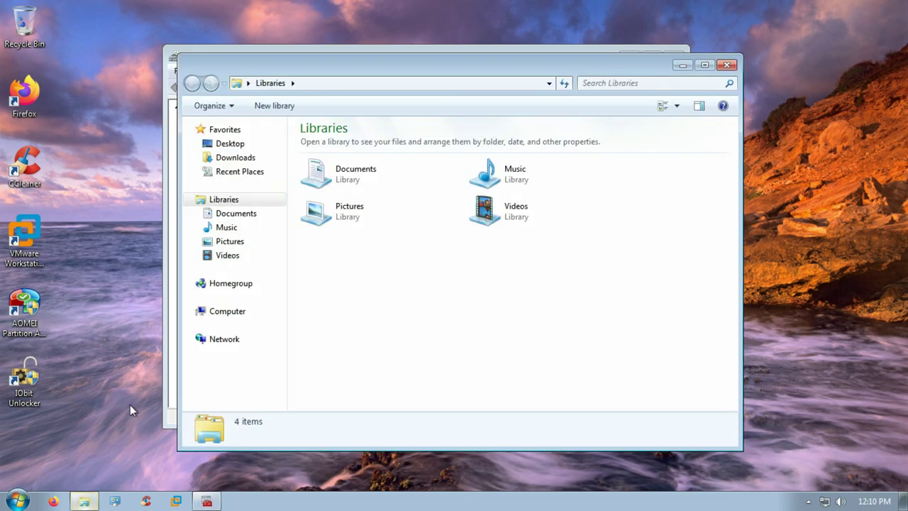
pyautogui.click(245, 313)
pyautogui.doubleClick(346, 163)
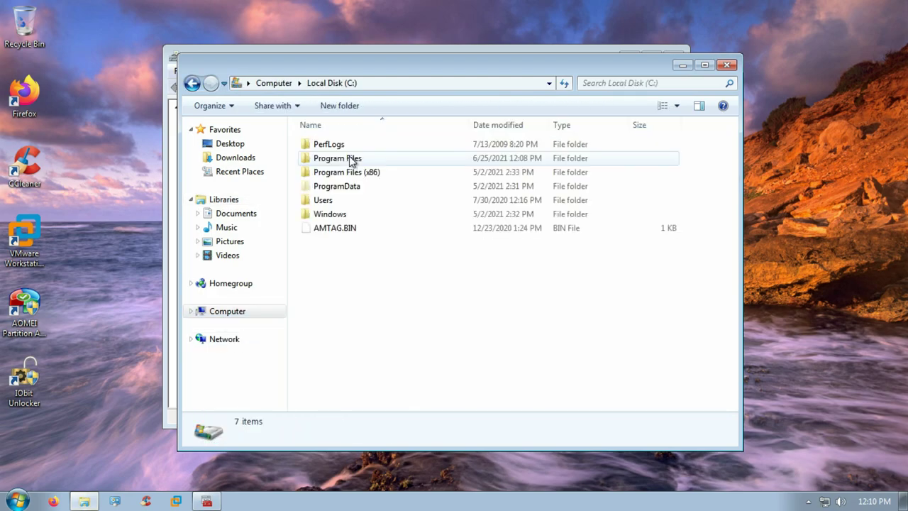
pyautogui.click(342, 213)
pyautogui.doubleClick(342, 213)
pyautogui.scroll(-10, 357, 253)
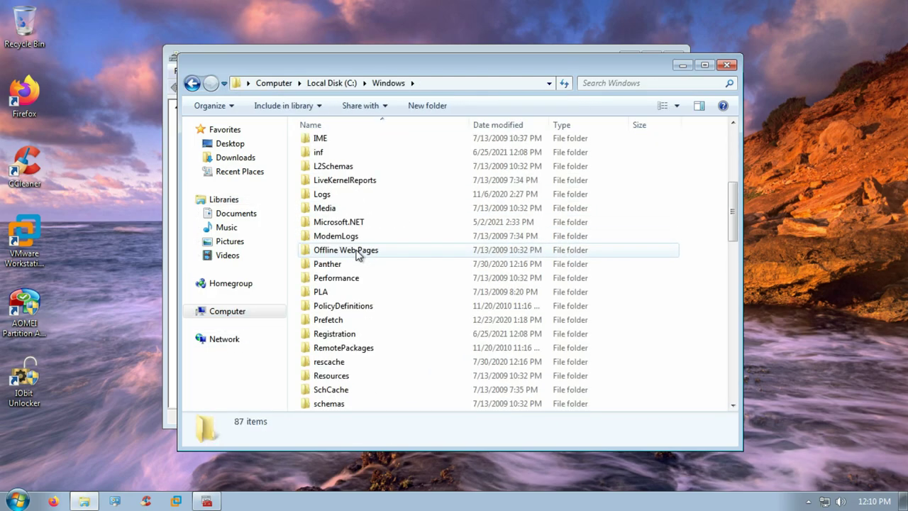
pyautogui.scroll(-2, 361, 302)
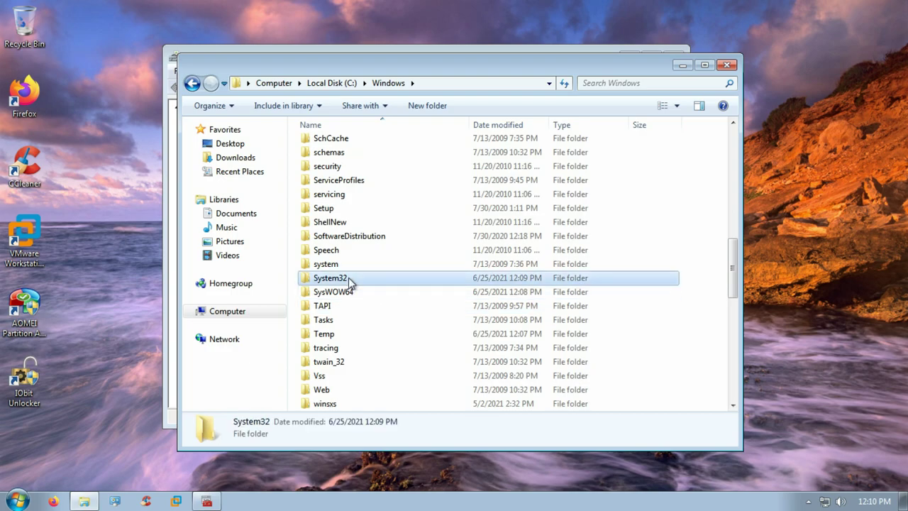
pyautogui.doubleClick(349, 279)
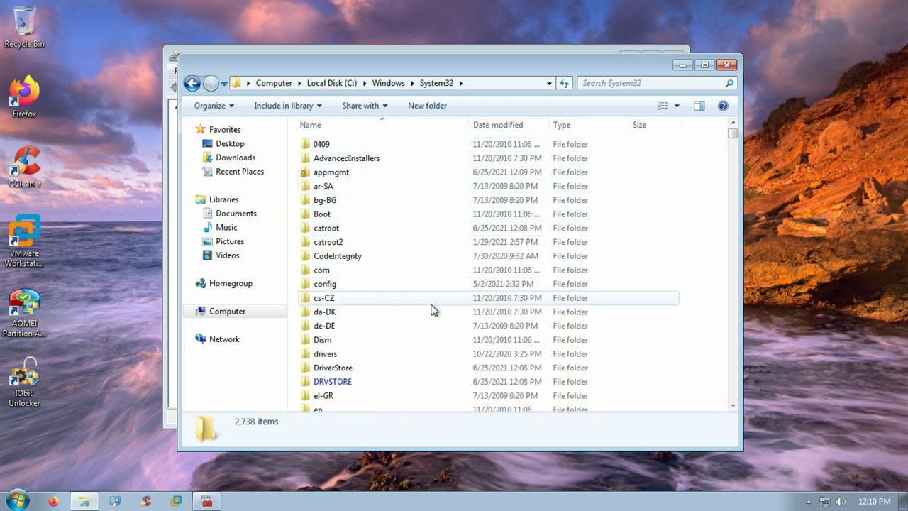
pyautogui.doubleClick(341, 354)
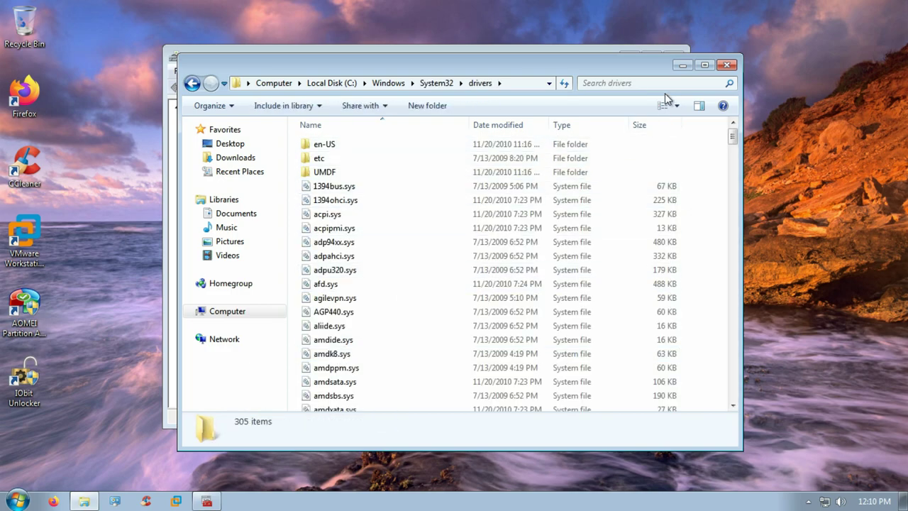
# - Search the drivers folder for vgapnp
pyautogui.scroll(-2, 470, 205)
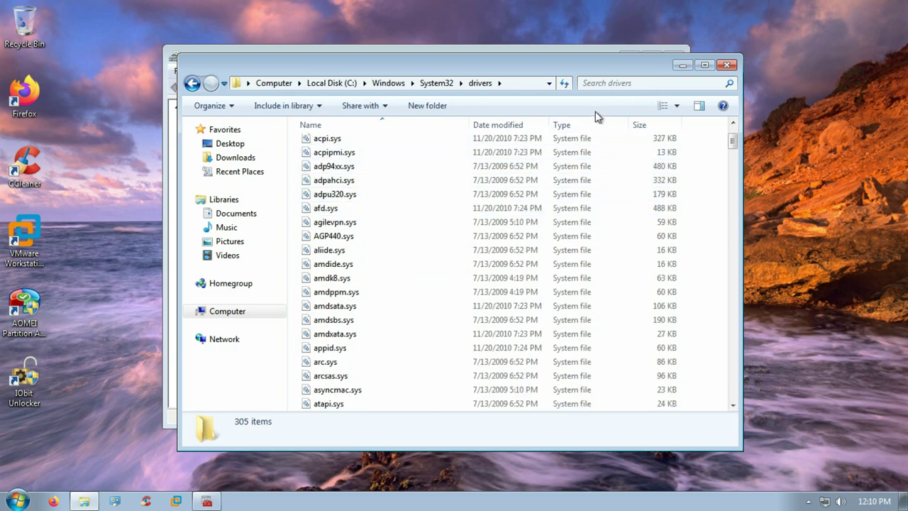
pyautogui.click(618, 83)
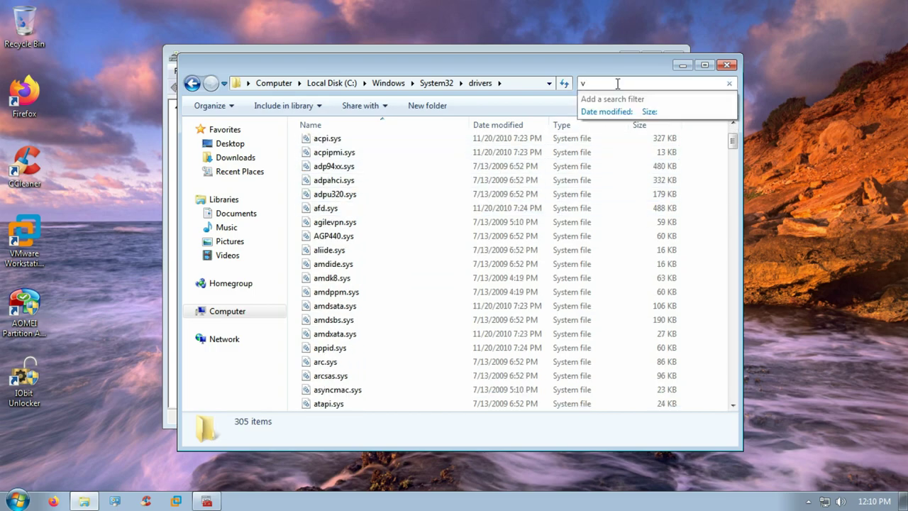
pyautogui.write('vgapnp')
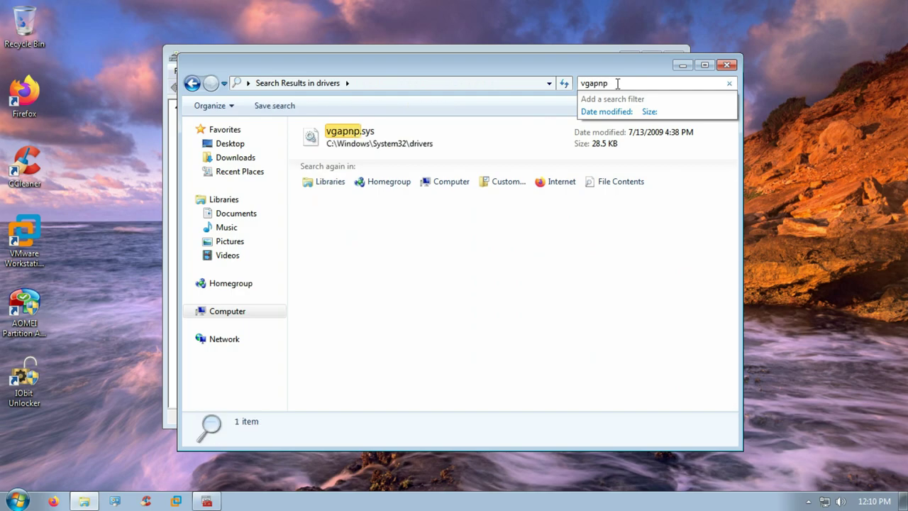
# - Load vgapnp.sys into IObit Unlocker with permission to make changes, and decline the offered program update
pyautogui.rightClick(347, 144)
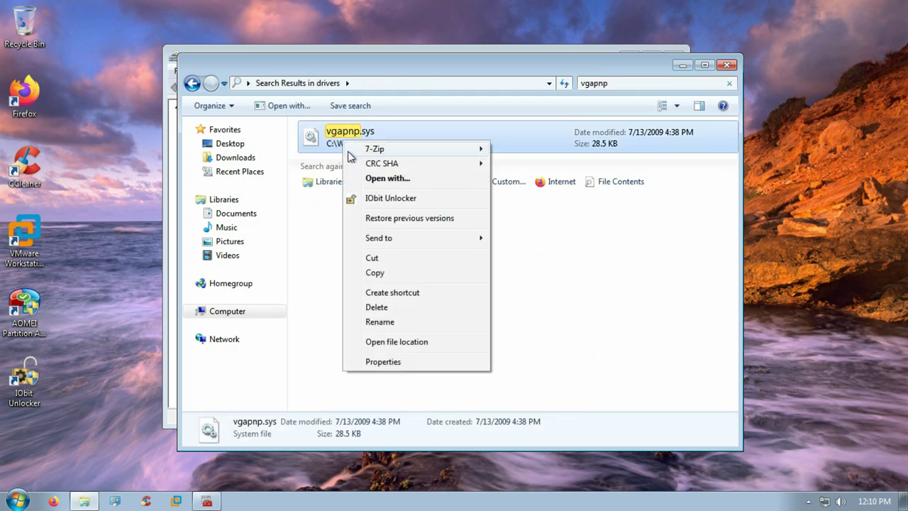
pyautogui.click(390, 199)
pyautogui.click(512, 264)
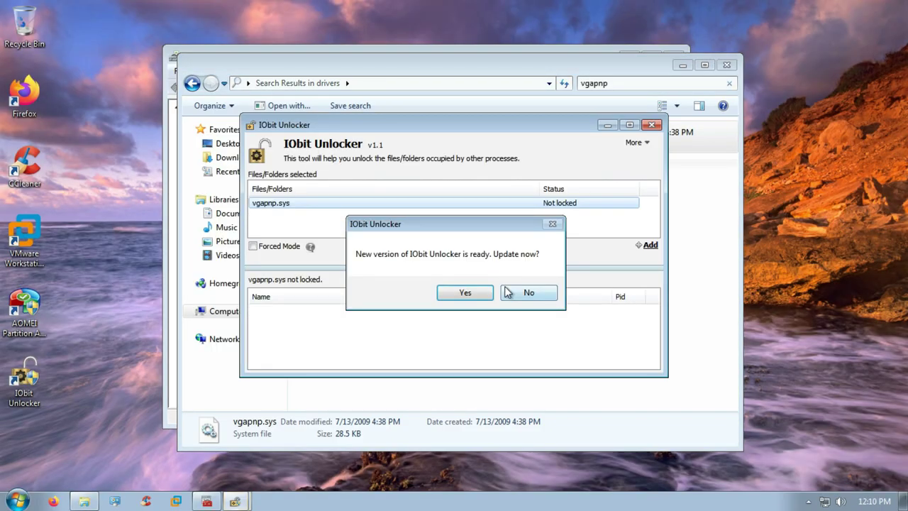
pyautogui.click(525, 293)
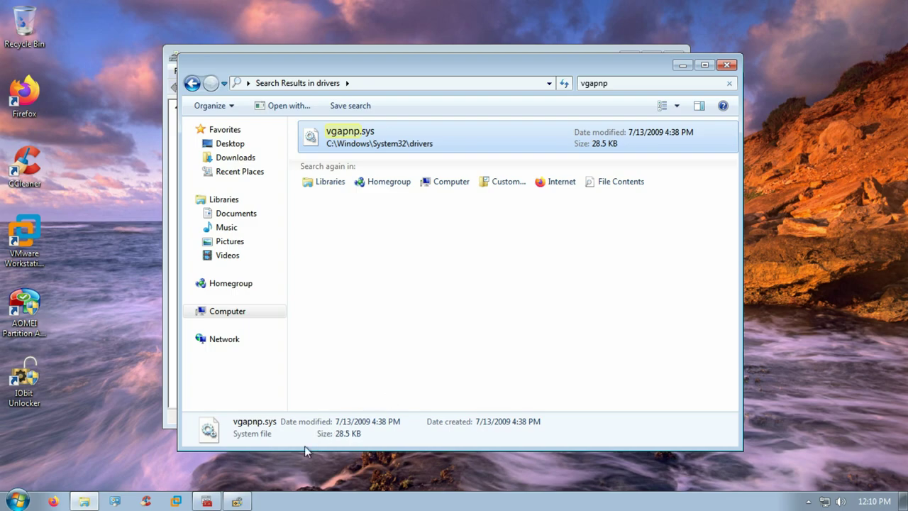
# - Unlock and permanently delete vgapnp.sys with IObit Unlocker, then close the tool
pyautogui.click(239, 502)
pyautogui.click(490, 251)
pyautogui.click(483, 271)
pyautogui.click(485, 276)
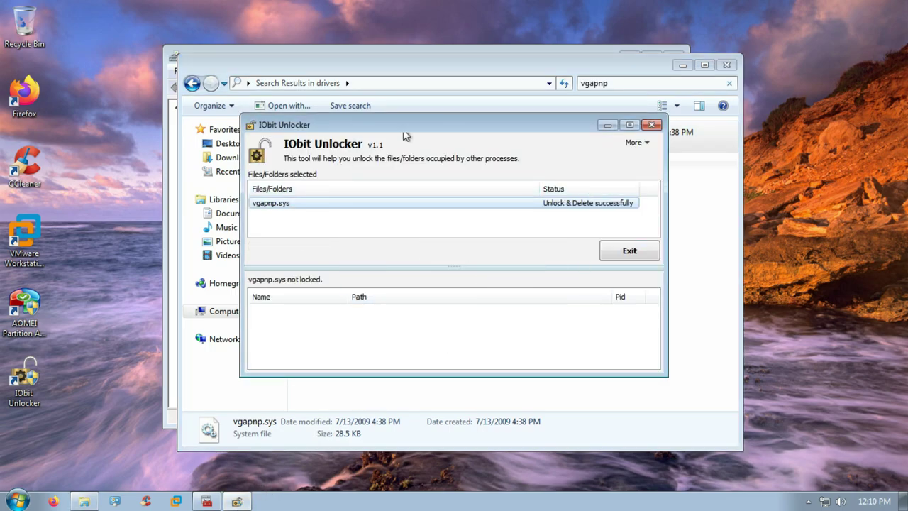
pyautogui.click(651, 125)
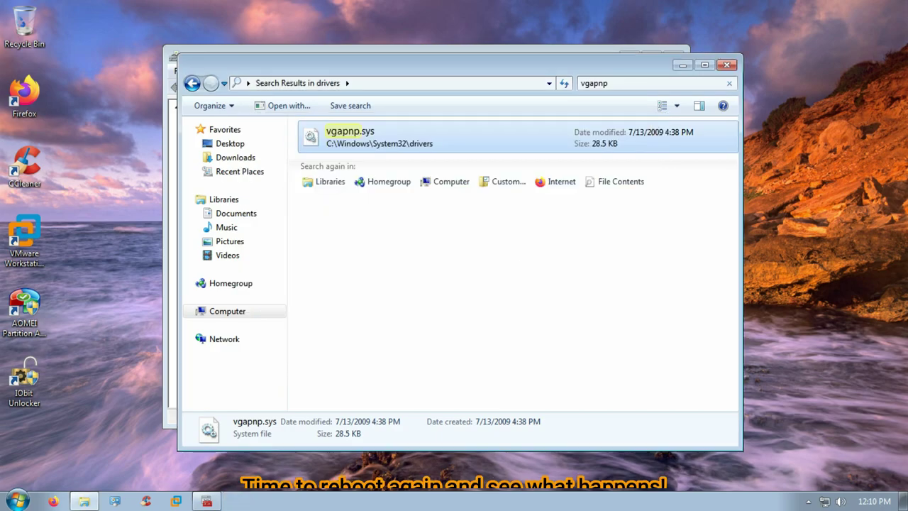
# - Close the drivers search window, the driver file details and the Standard VGA Graphics Adapter properties
pyautogui.click(727, 64)
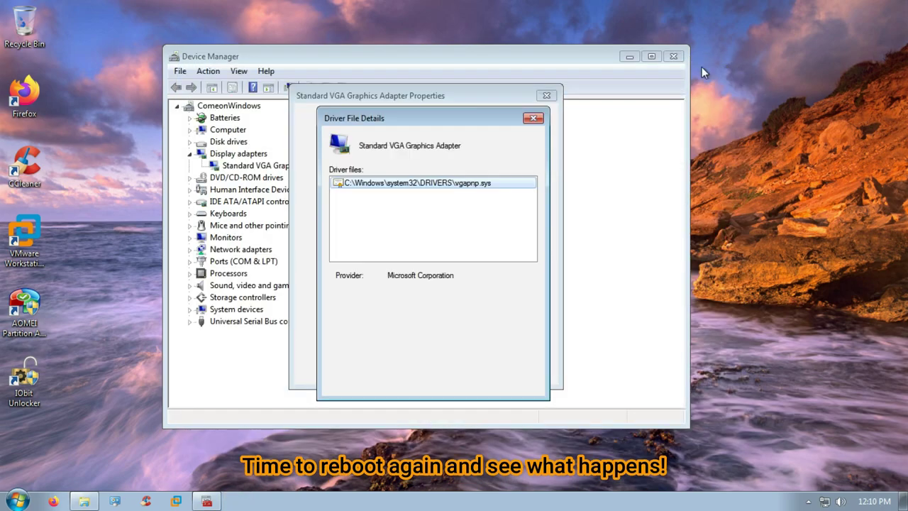
pyautogui.click(533, 121)
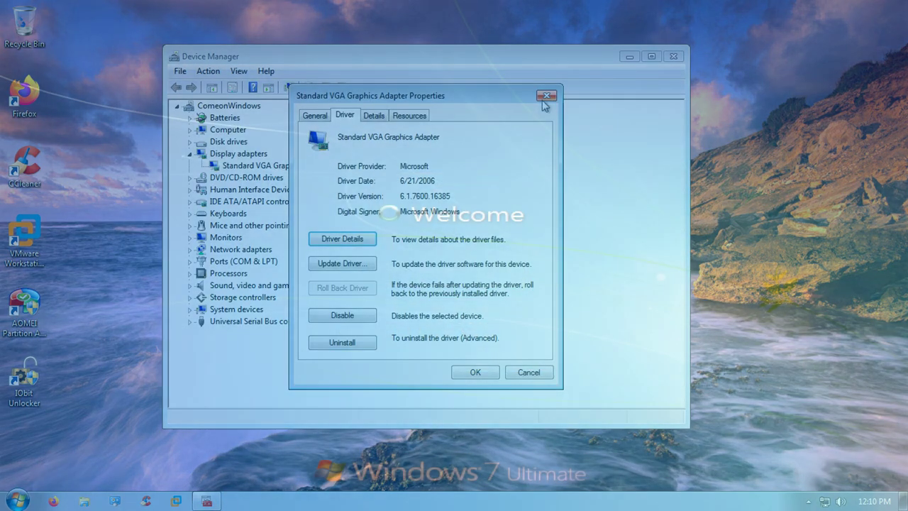
pyautogui.click(545, 98)
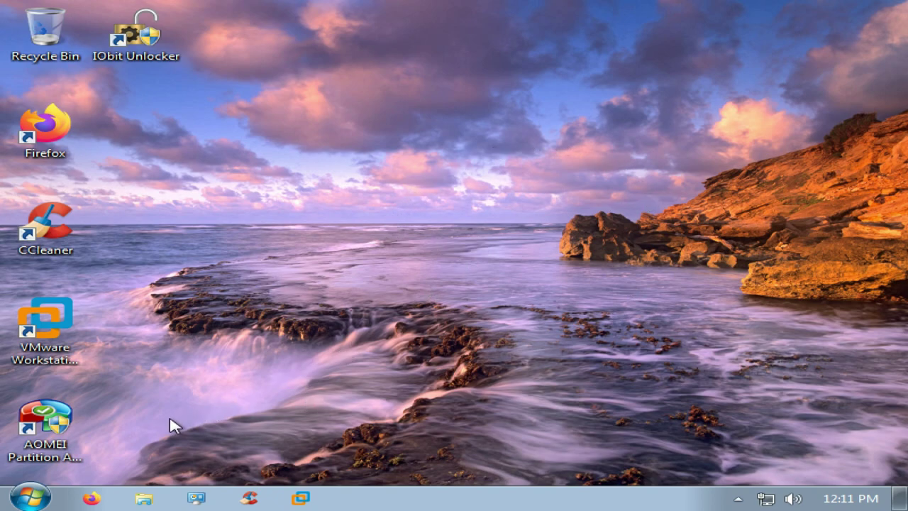
# - Search for "device" among the installed programs and settings and open Device Manager
pyautogui.click(30, 496)
pyautogui.write('d')
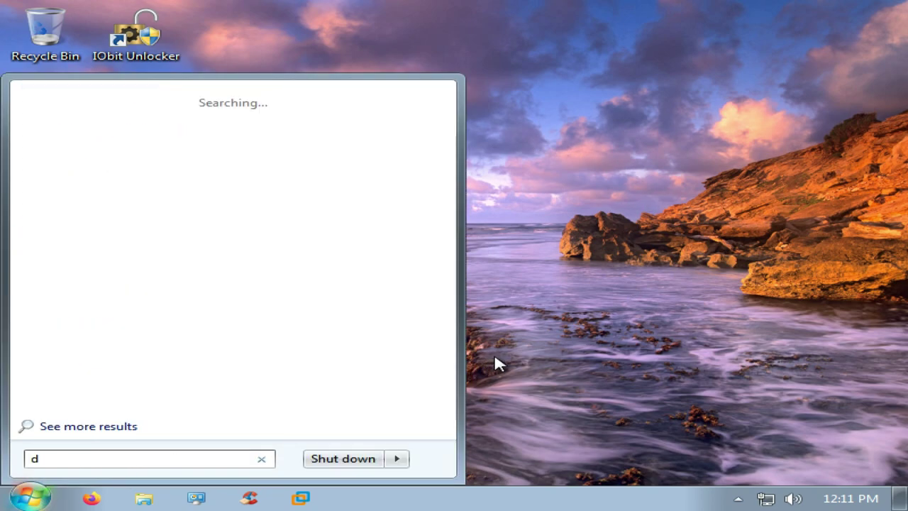
pyautogui.write('evice')
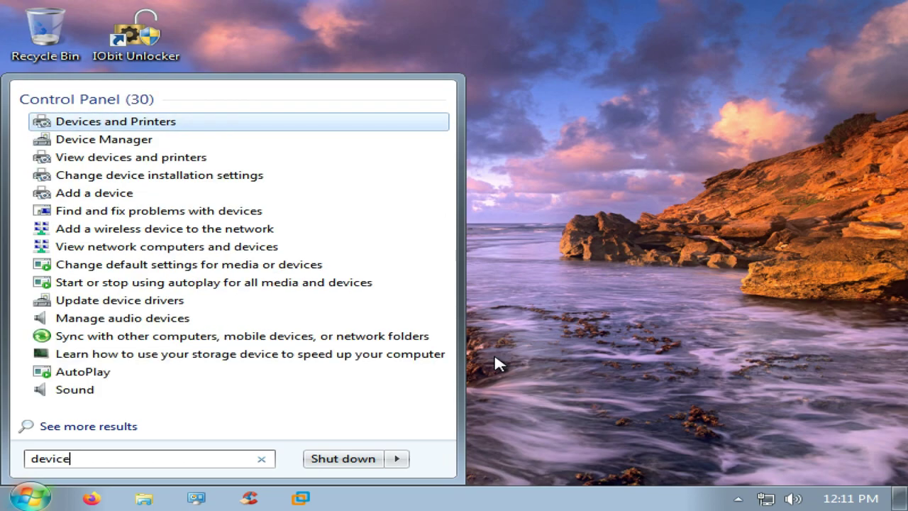
pyautogui.click(149, 141)
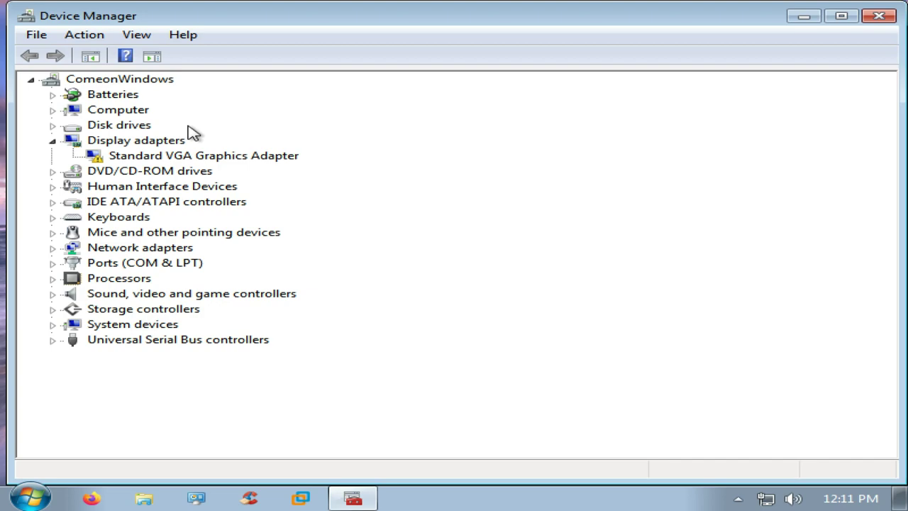
# - Open the properties of the Standard VGA Graphics Adapter and read its device status
pyautogui.click(157, 157)
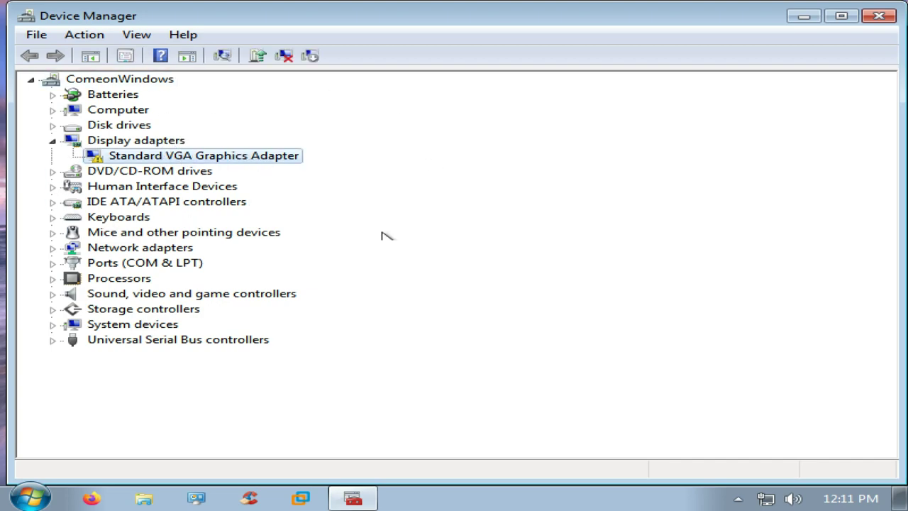
pyautogui.rightClick(184, 159)
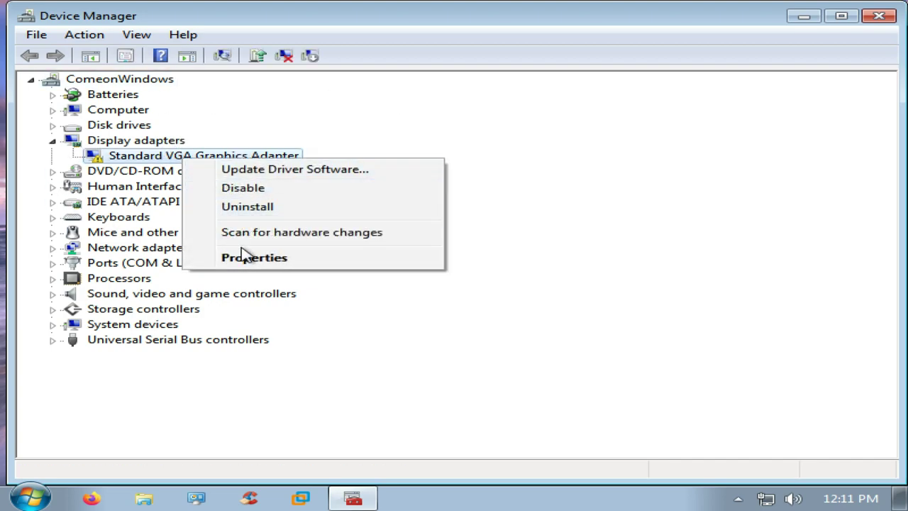
pyautogui.click(245, 257)
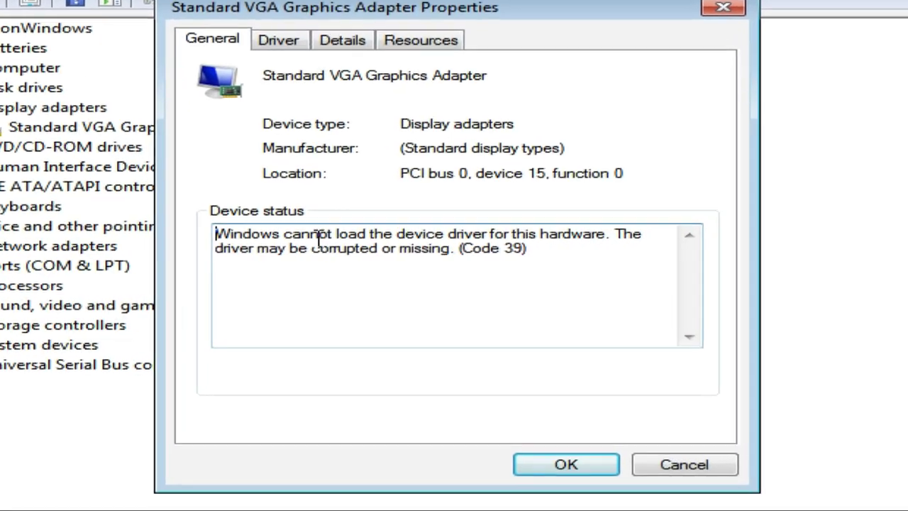
pyautogui.moveTo(323, 240); pyautogui.dragTo(395, 236)
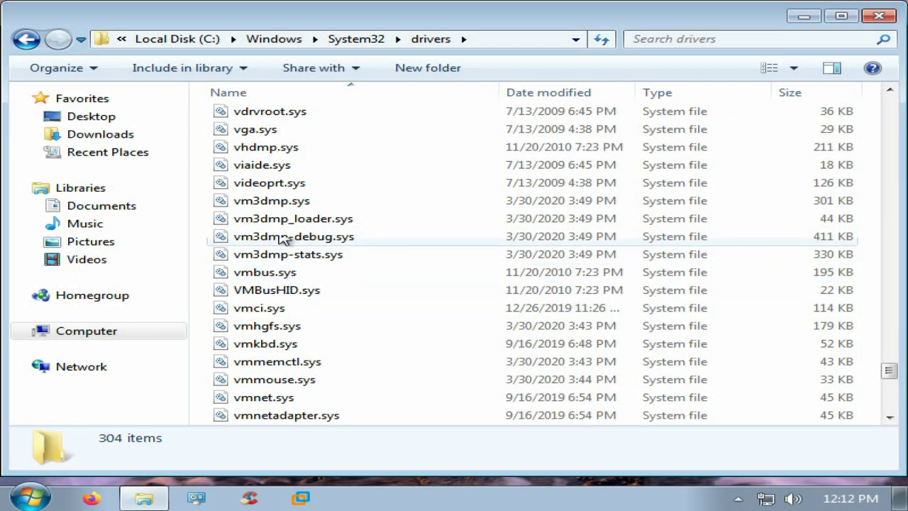
# - Locate vga.sys in the drivers folder and load it into IObit Unlocker, allowing the program to make changes
pyautogui.scroll(2, 281, 213)
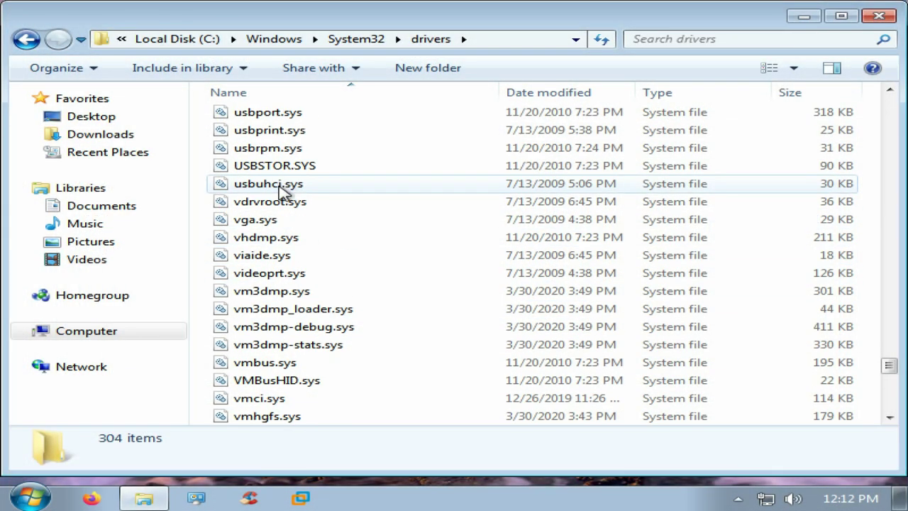
pyautogui.click(277, 219)
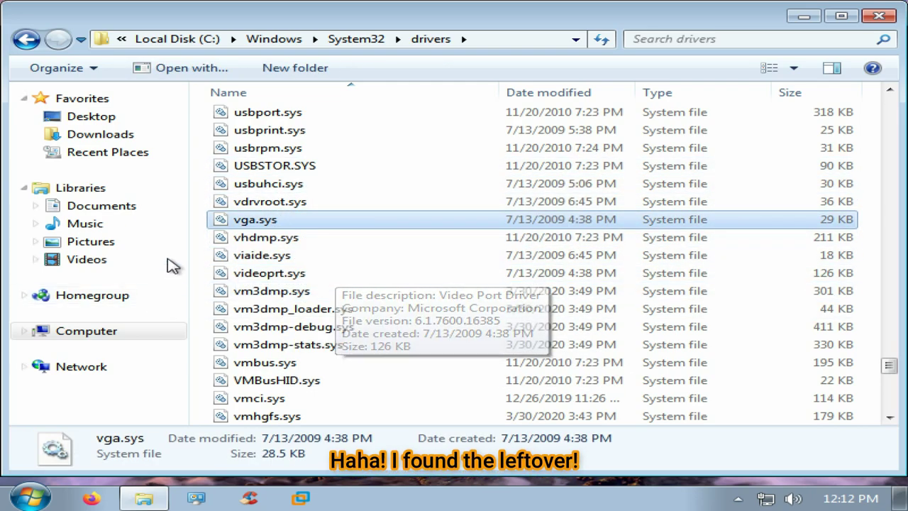
pyautogui.rightClick(277, 226)
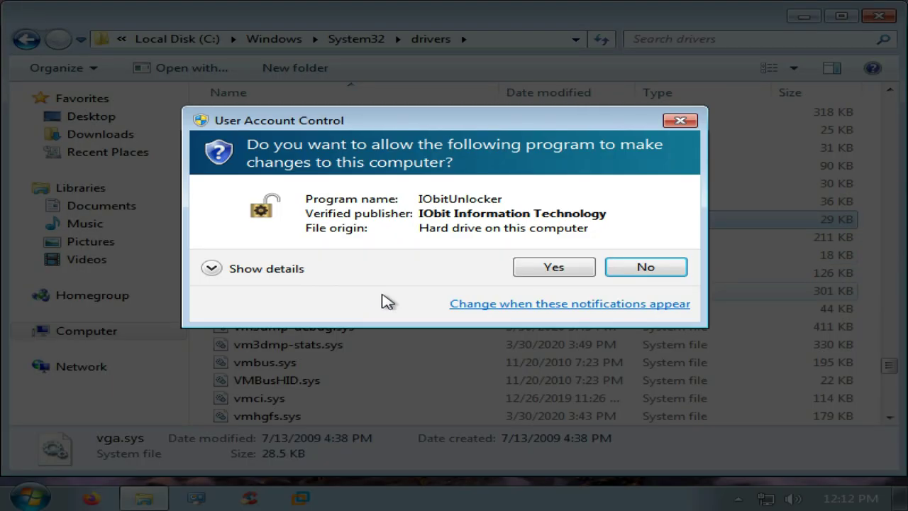
pyautogui.click(557, 265)
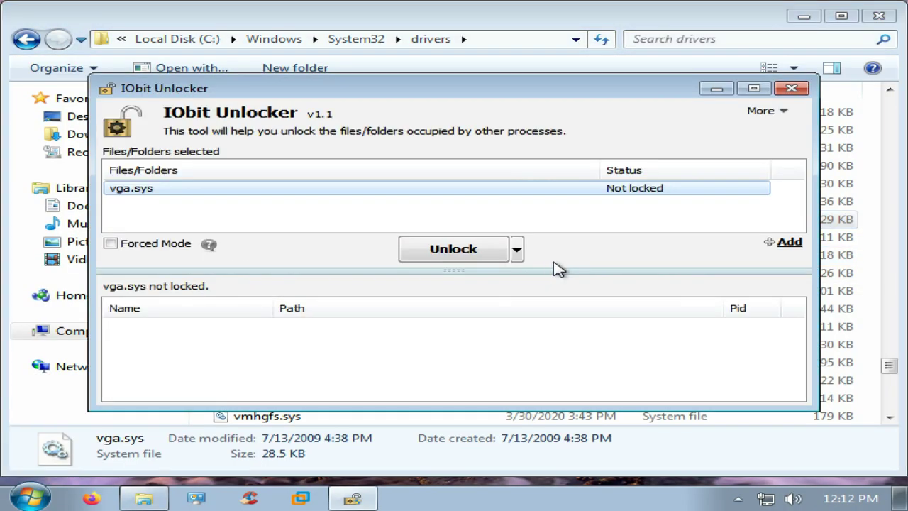
# - Unlock and permanently delete vga.sys with IObit Unlocker, then close the tool
pyautogui.click(517, 249)
pyautogui.click(517, 274)
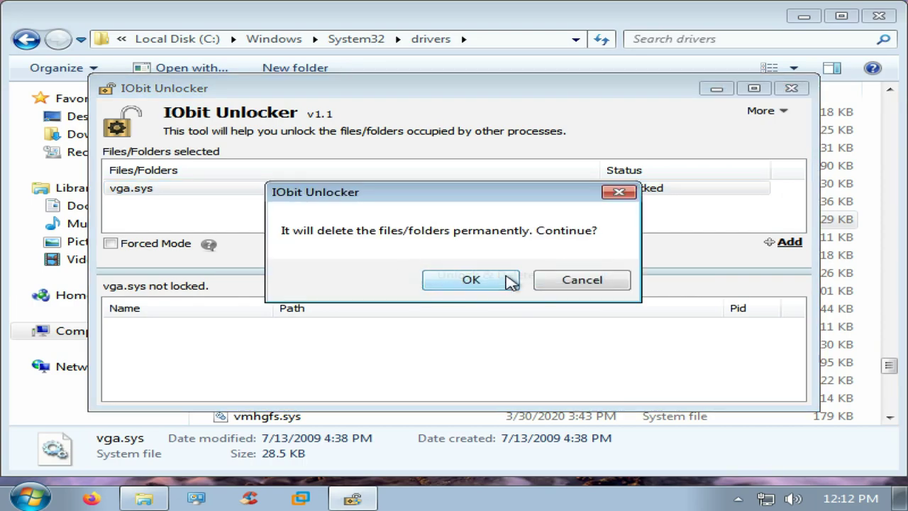
pyautogui.click(507, 279)
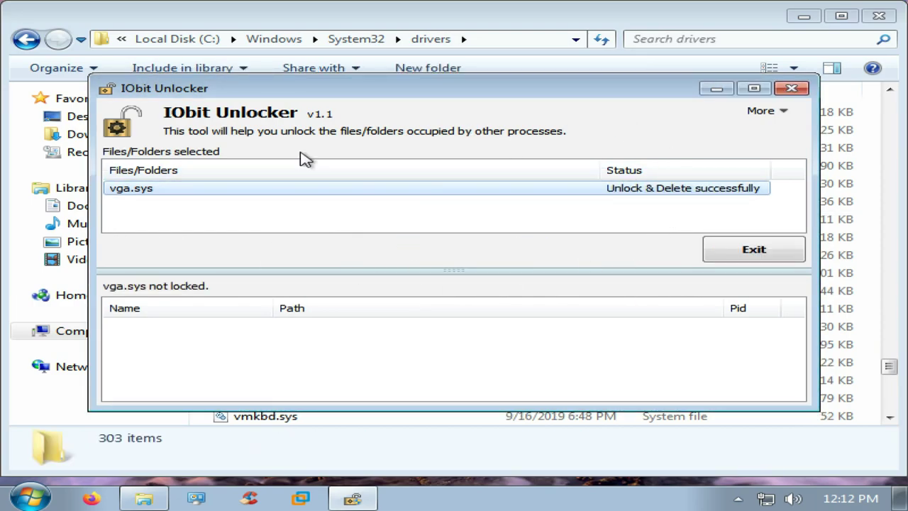
pyautogui.click(793, 89)
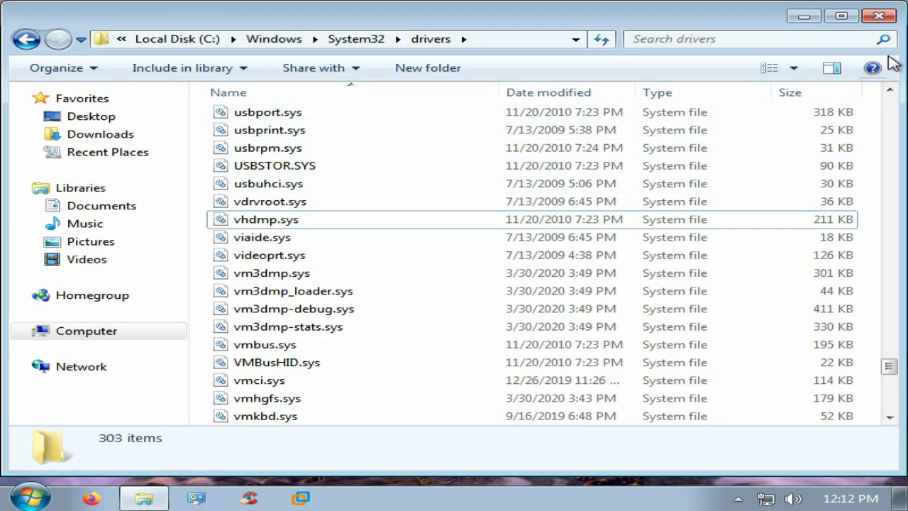
# - Close the drivers folder window and restart Windows
pyautogui.click(879, 15)
pyautogui.moveTo(743, 18); pyautogui.dragTo(627, 116)
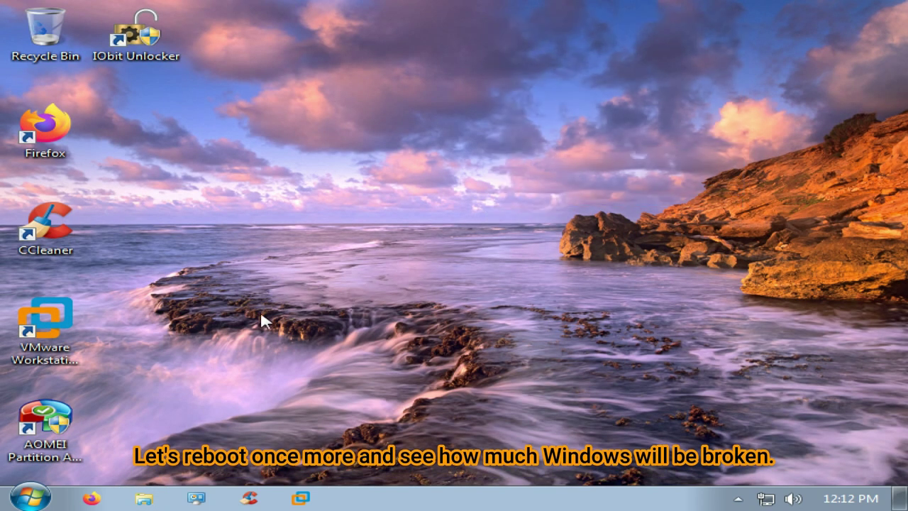
pyautogui.click(23, 499)
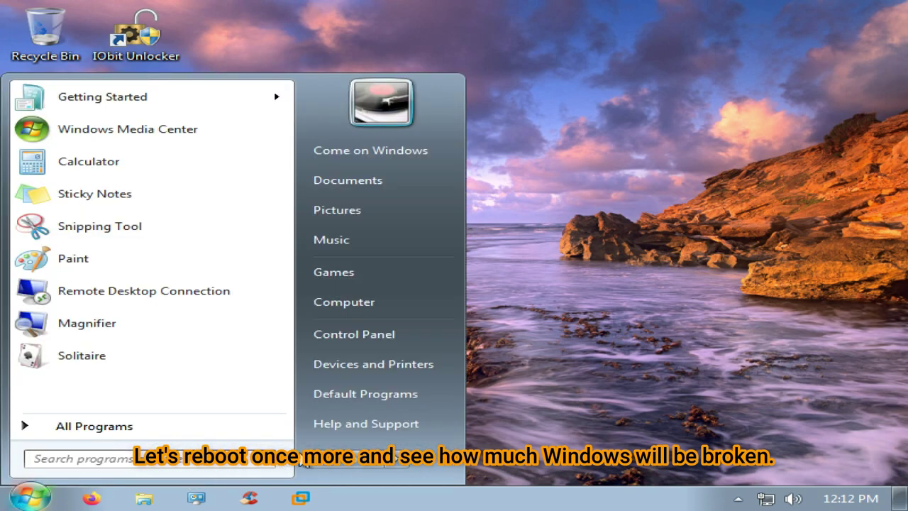
pyautogui.click(401, 458)
pyautogui.click(444, 440)
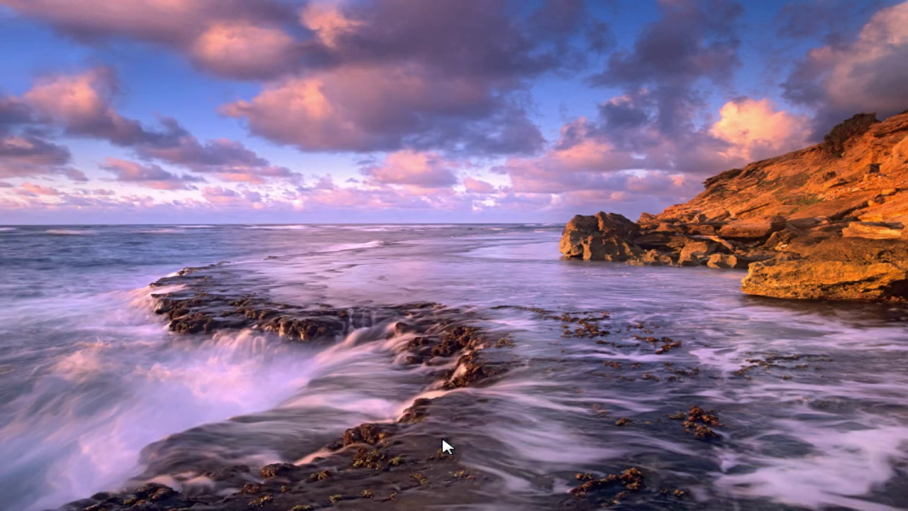